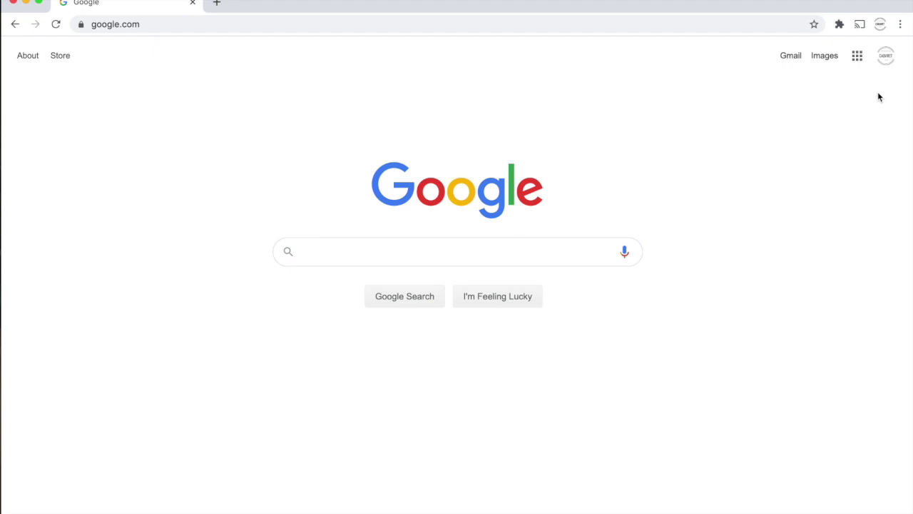
Go to soundtrap.com in Chrome, replacing the Google start page.
click(492, 24)
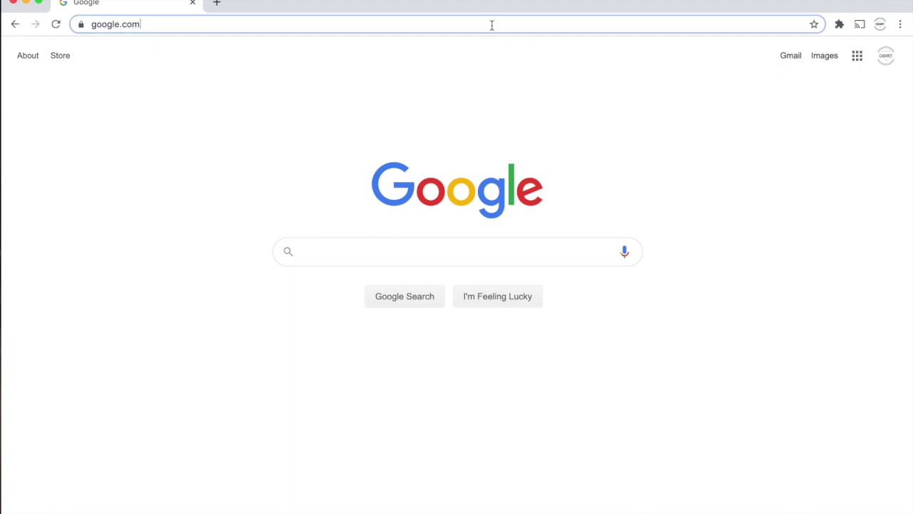
text(soundtrap)
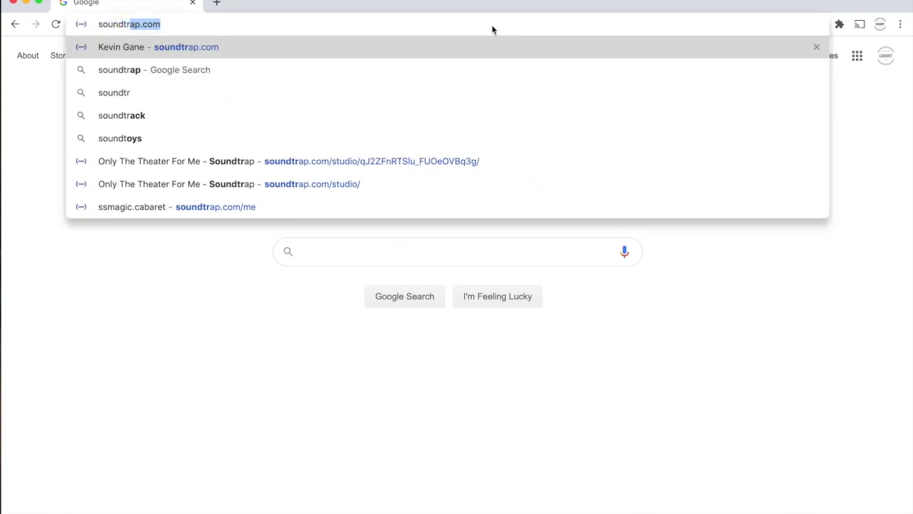
text(.com)
key(Return)
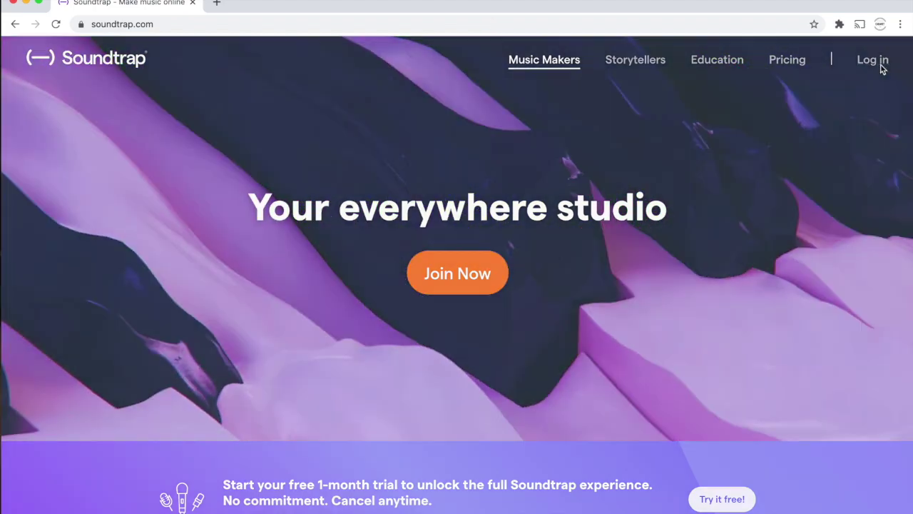
Log in with the account username and password, retyping the mistyped password.
click(882, 67)
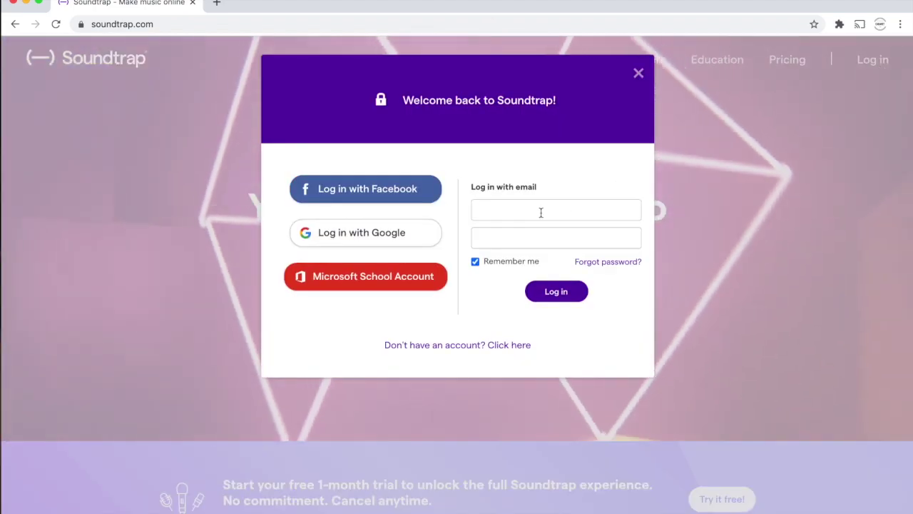
click(540, 211)
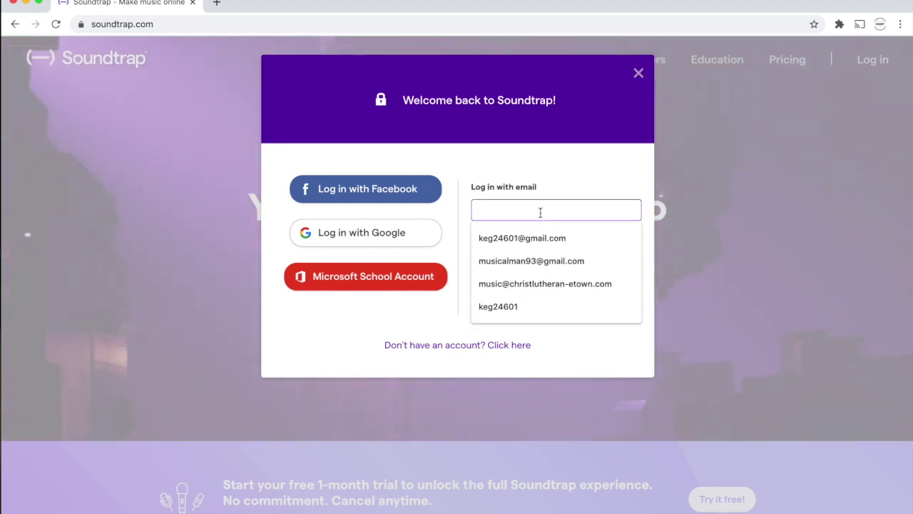
text(ssma)
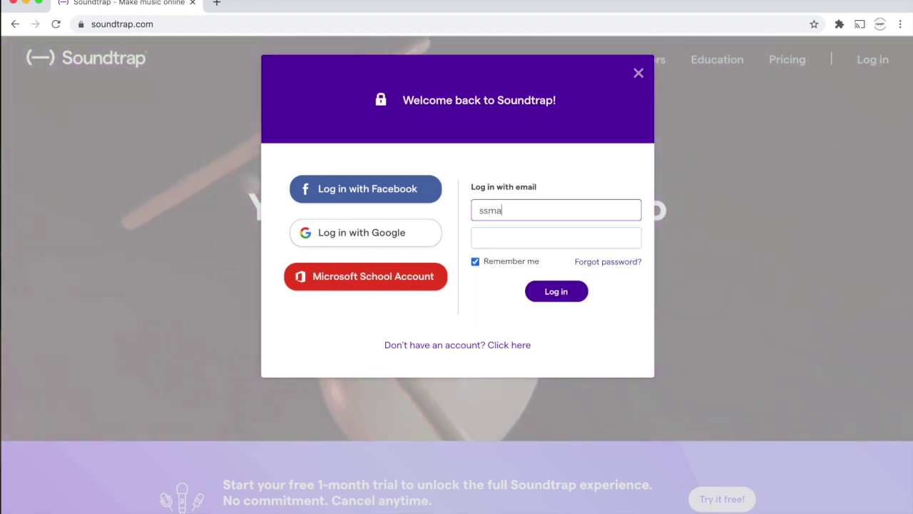
text(gic)
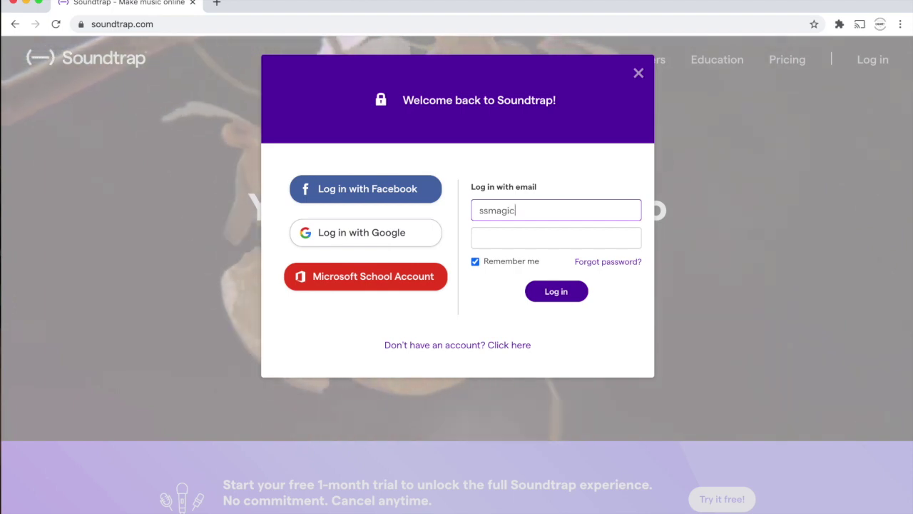
text(.ca)
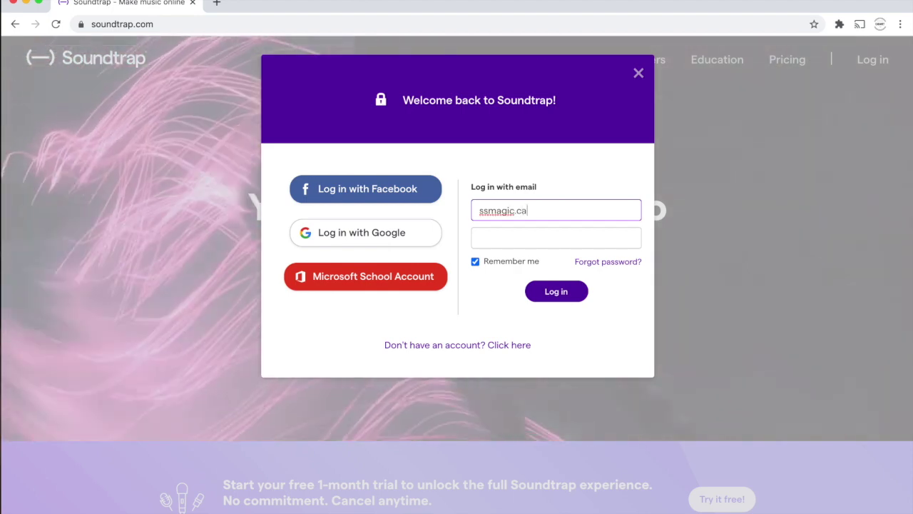
text(baret)
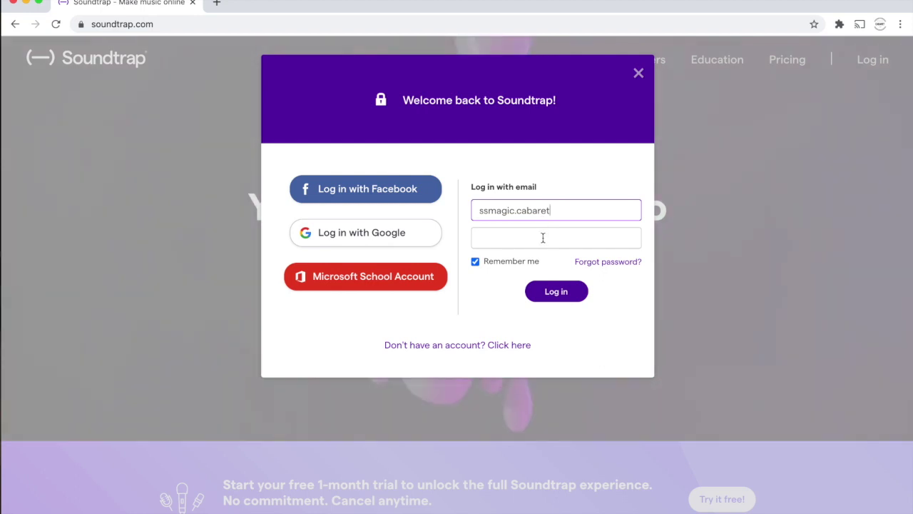
click(542, 237)
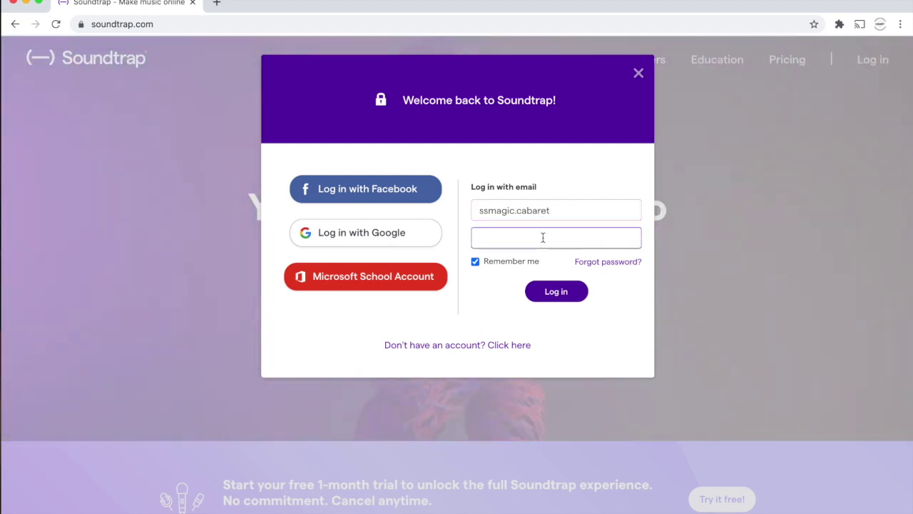
text(••••)
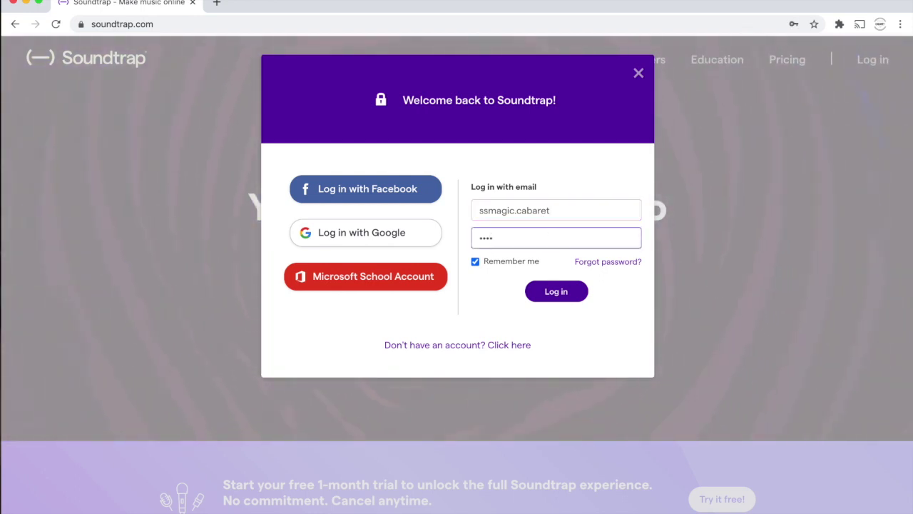
key(BackSpace)
key(BackSpace)
key(BackSpace)
key(BackSpace)
text(•••••••••)
key(Return)
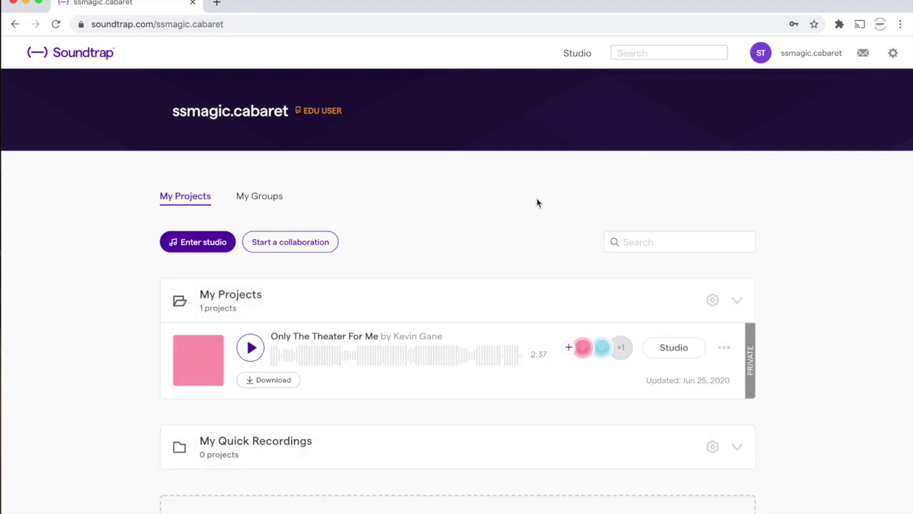
Open 'Only The Theater For Me' in the studio from the projects list.
scroll(538, 203, down, 2)
scroll(537, 203, down, 3)
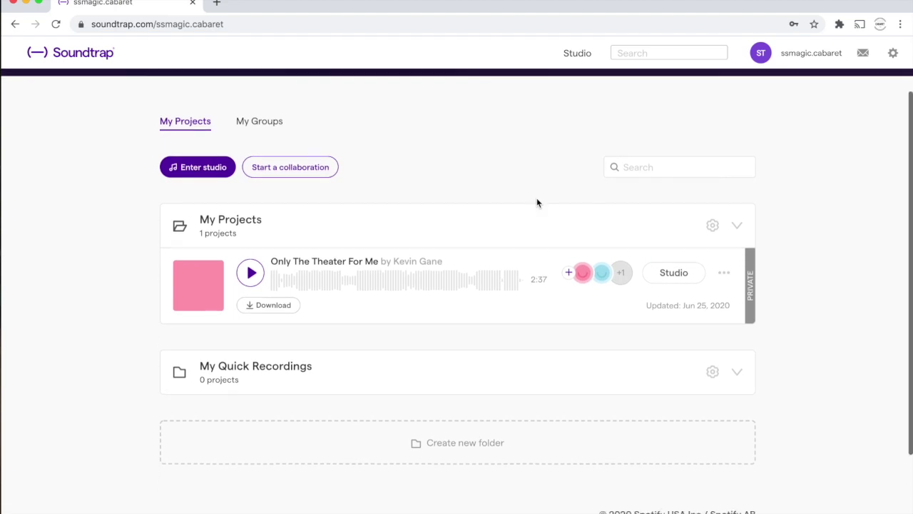
scroll(356, 166, up, 5)
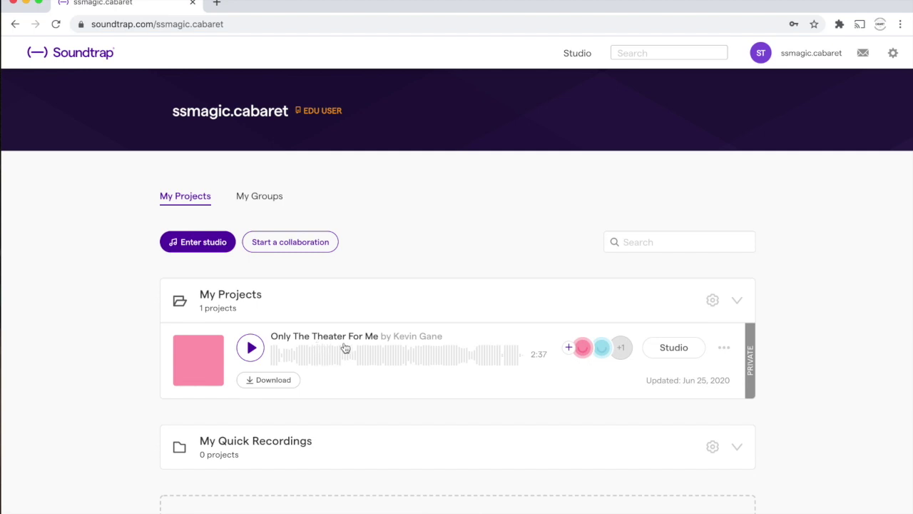
click(674, 349)
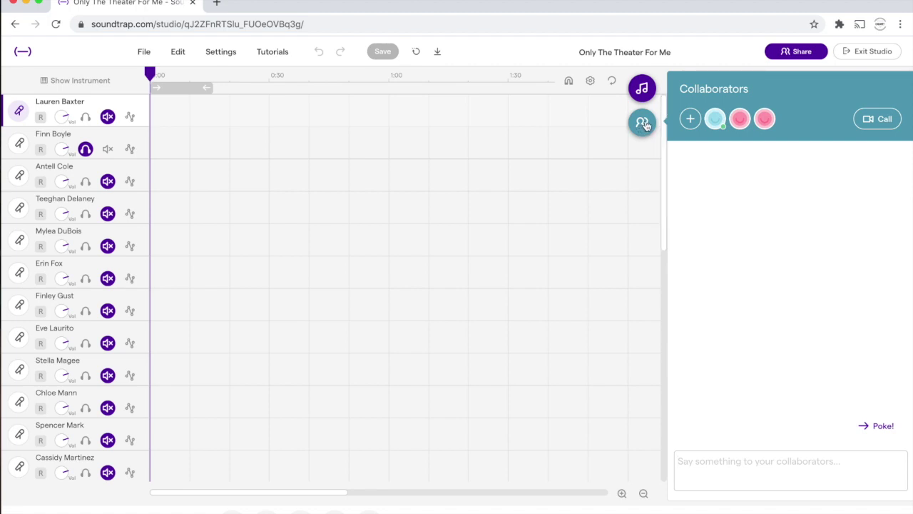
Close the collaborators panel and unsolo the second student's track.
click(642, 122)
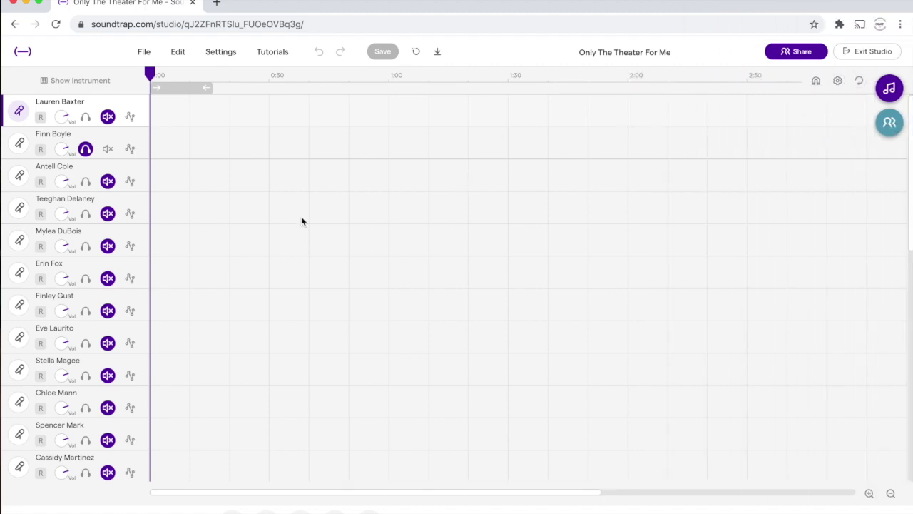
click(107, 149)
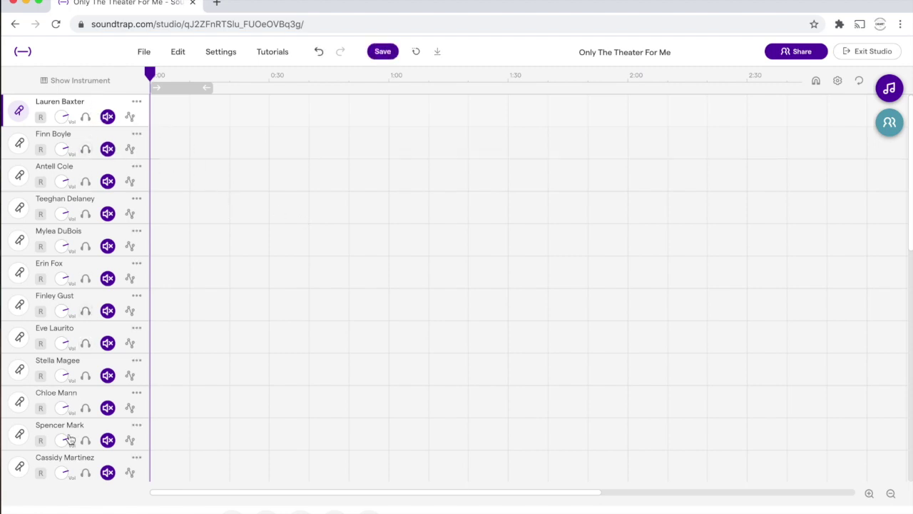
scroll(100, 333, down, 10)
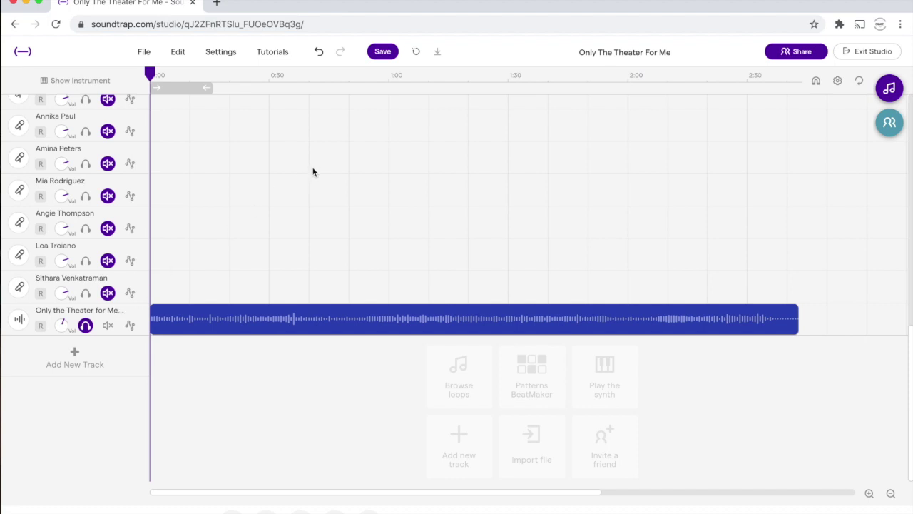
scroll(312, 172, up, 8)
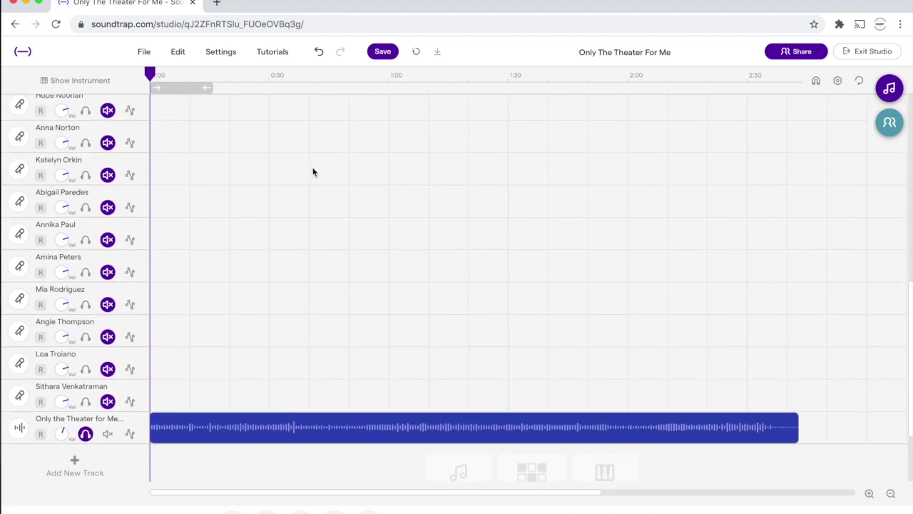
scroll(313, 172, up, 10)
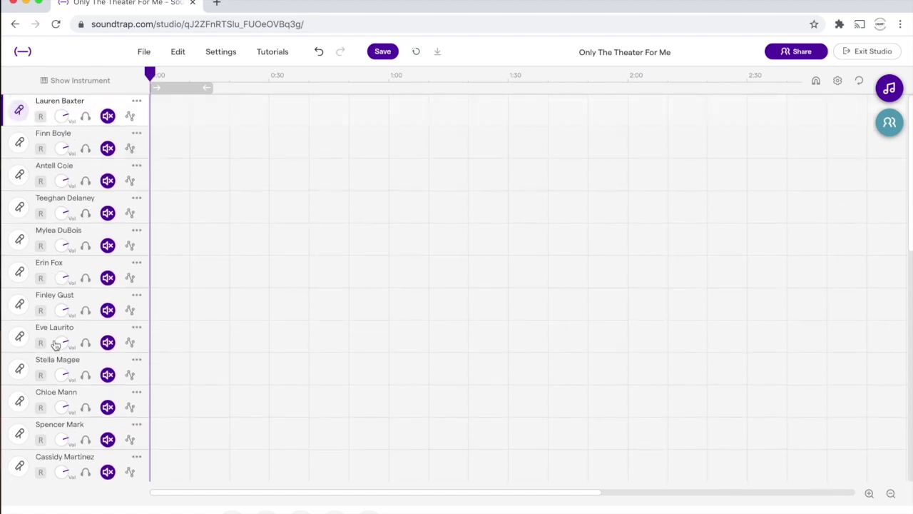
scroll(55, 344, down, 3)
scroll(55, 344, down, 4)
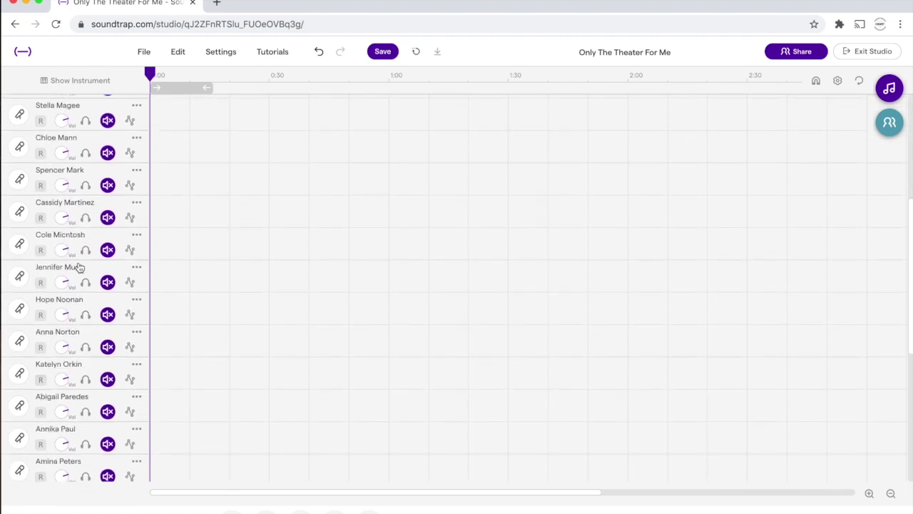
scroll(77, 265, down, 1)
scroll(78, 266, down, 1)
Select and solo the 13th student track alongside the soloed backing track.
click(90, 197)
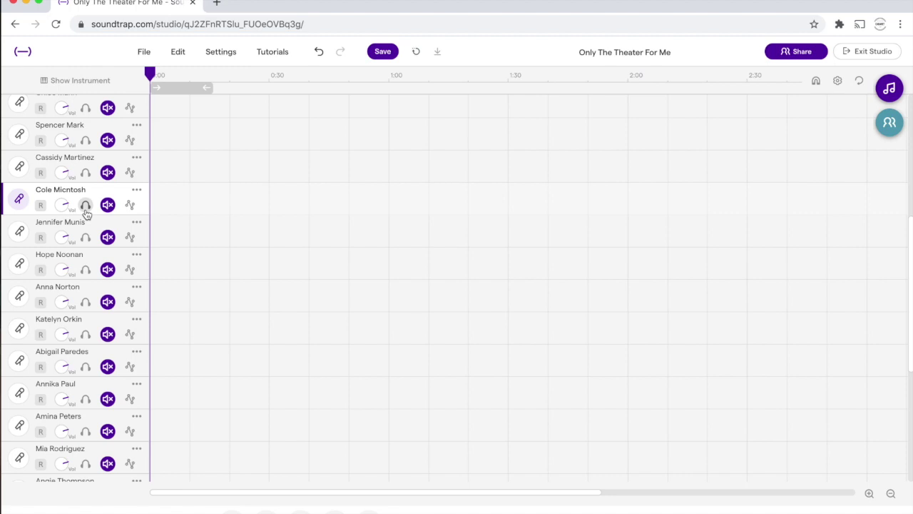
click(86, 206)
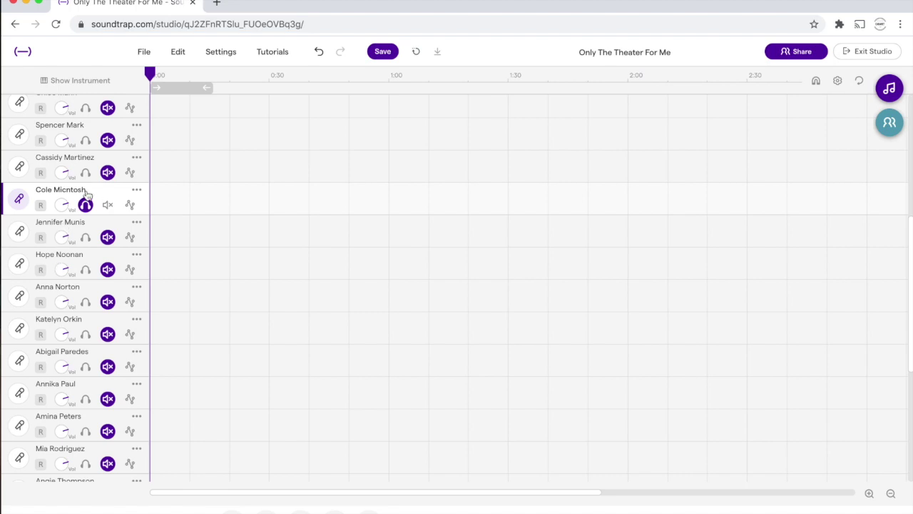
scroll(86, 194, down, 5)
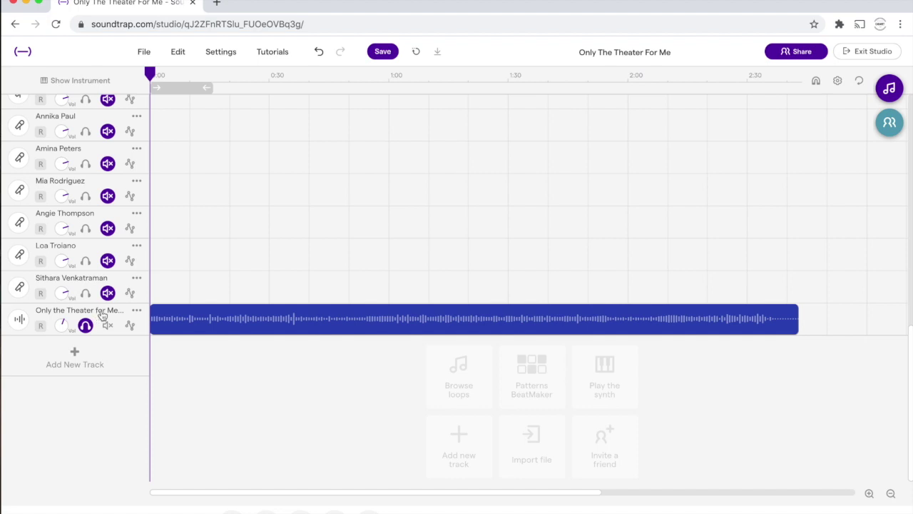
Record-arm the soloed track, choosing no headphones so monitoring stays off.
scroll(252, 250, up, 4)
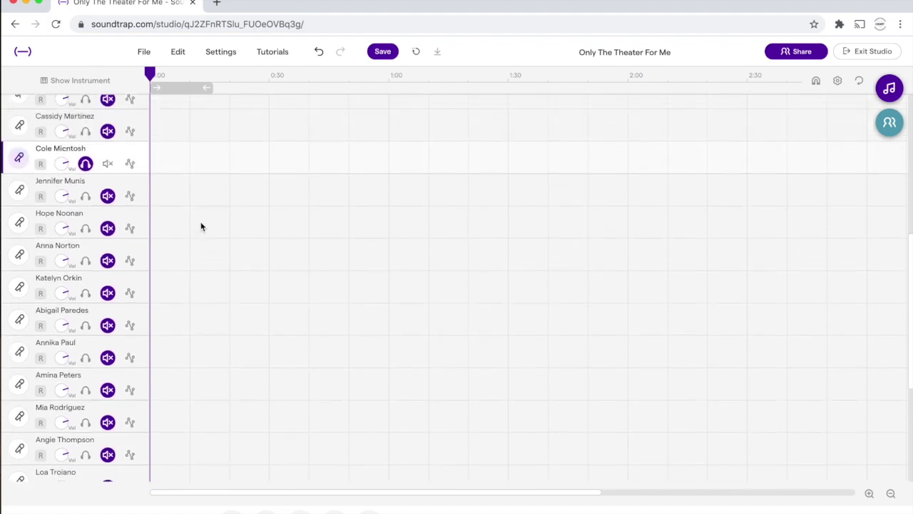
scroll(86, 214, up, 1)
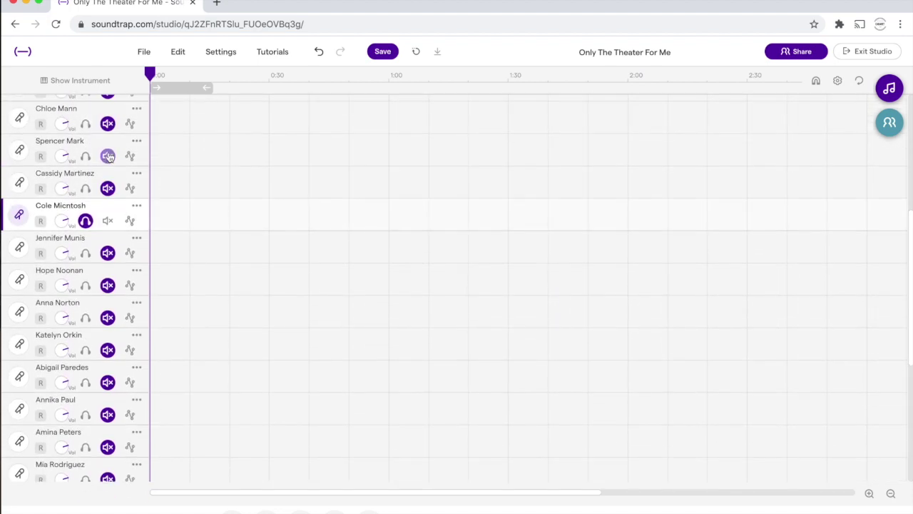
click(42, 222)
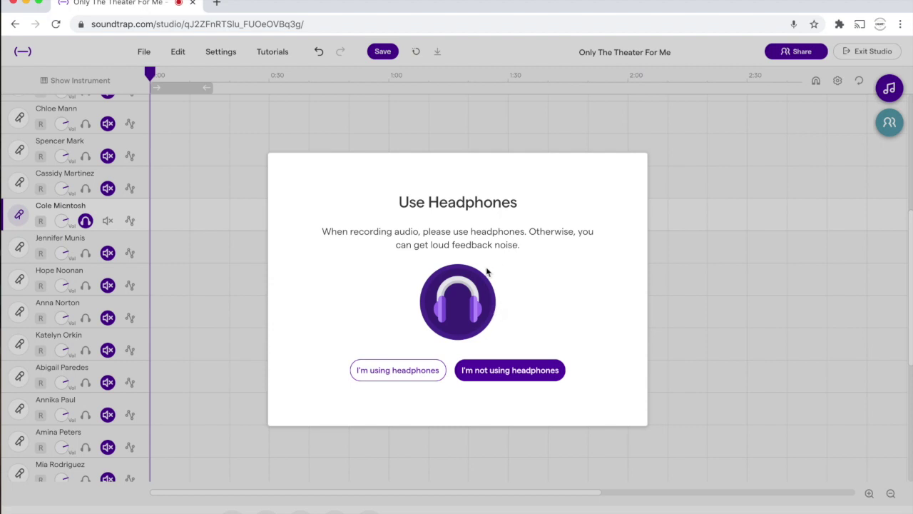
click(483, 372)
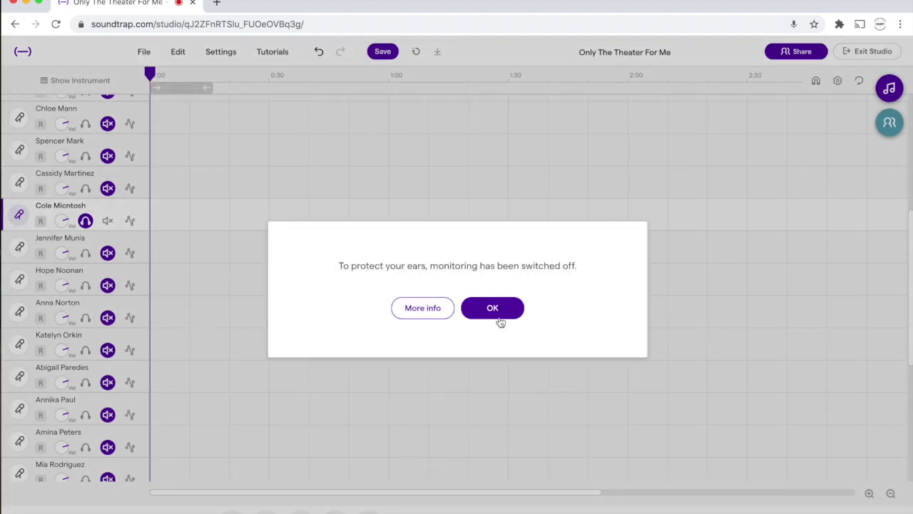
click(494, 309)
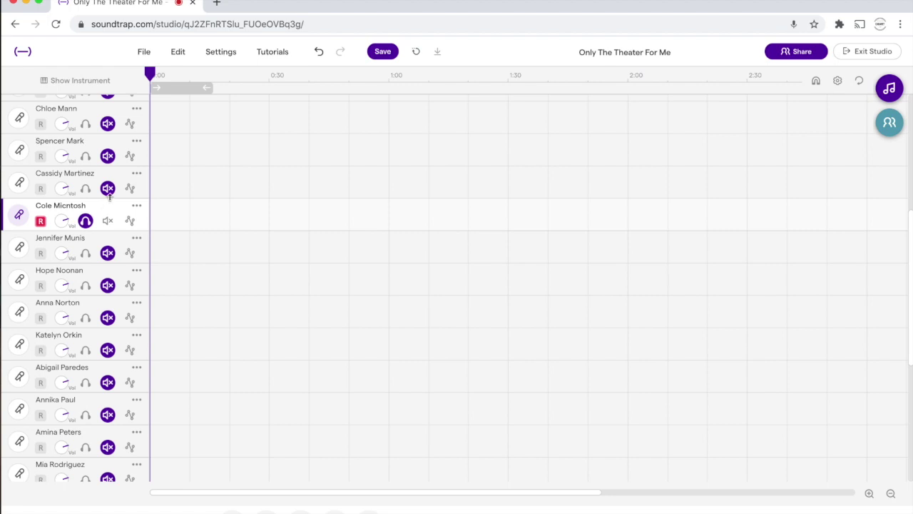
Keep the default input device in the track's recording panel and launch the Volume Check.
click(20, 217)
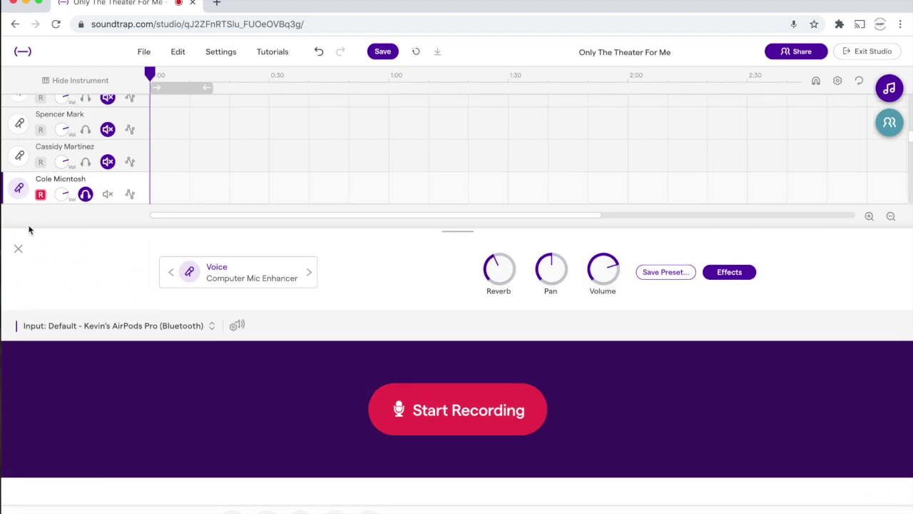
click(70, 325)
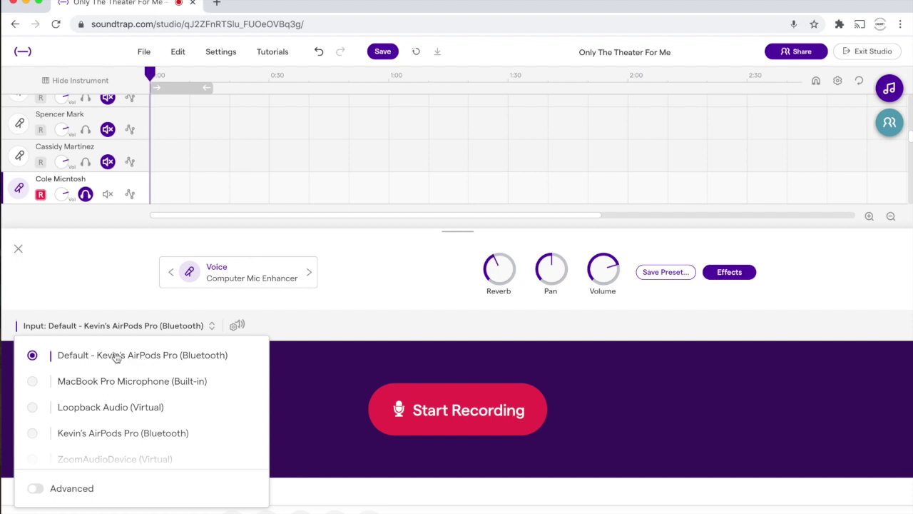
scroll(117, 357, down, 1)
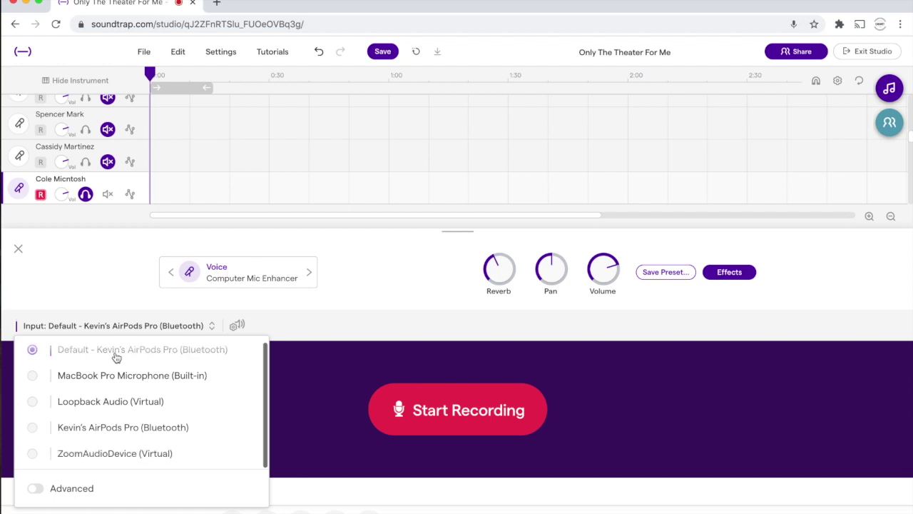
scroll(116, 357, up, 1)
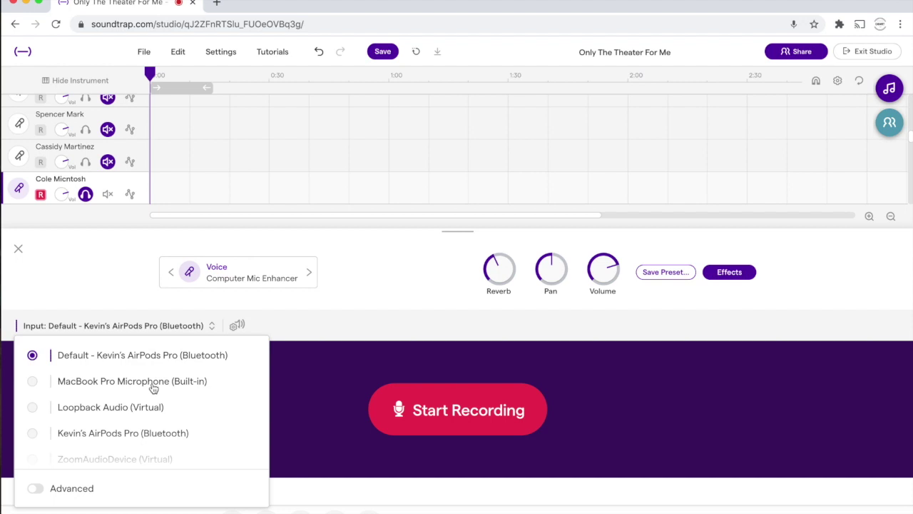
click(107, 328)
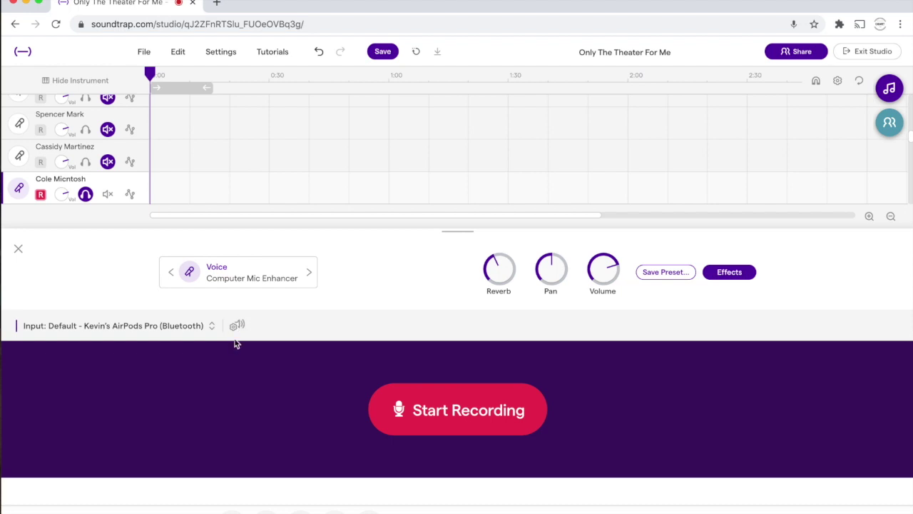
click(236, 327)
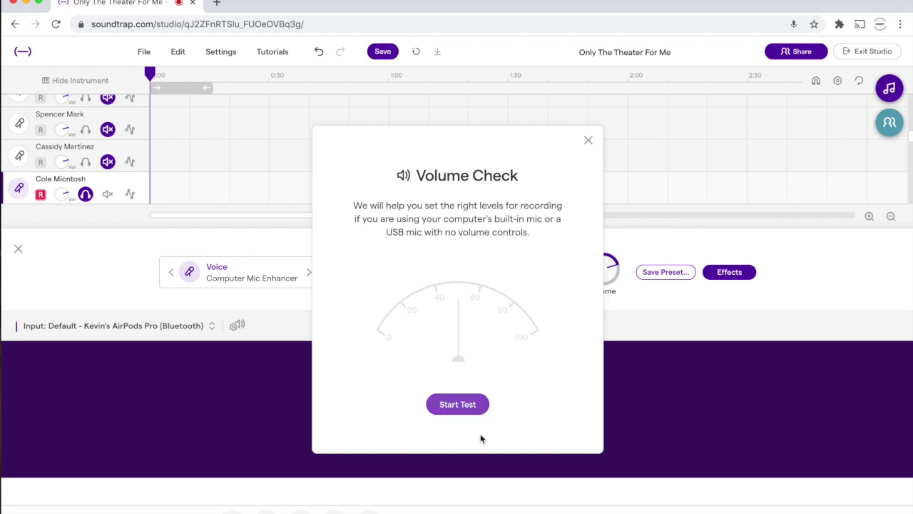
Run and finish the microphone level test, then close the recording panel.
click(459, 408)
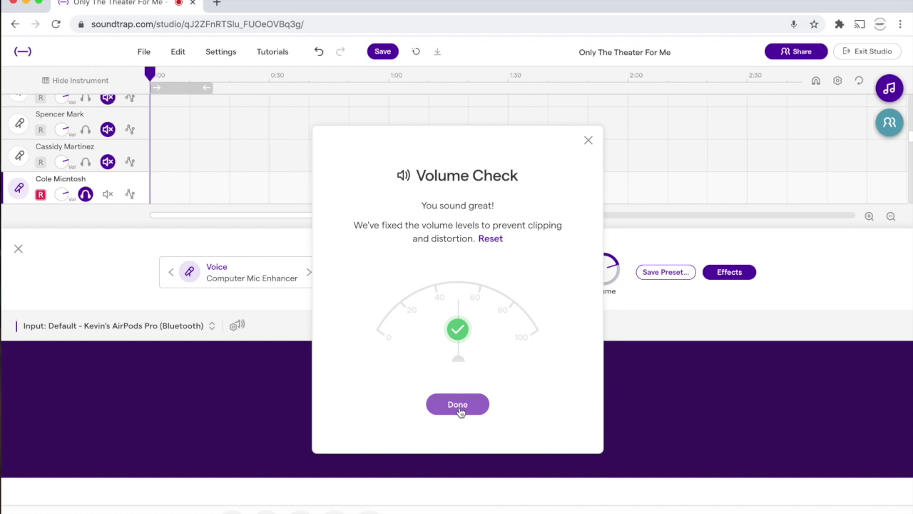
click(458, 406)
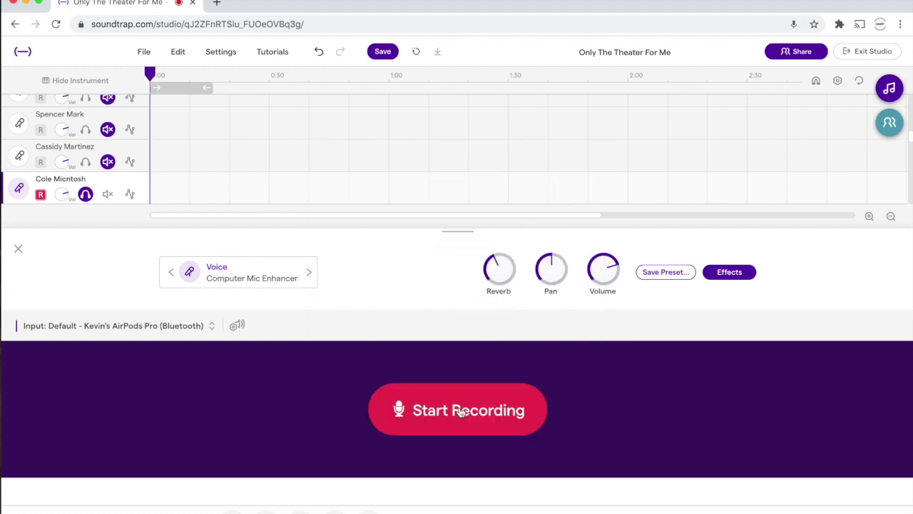
click(19, 249)
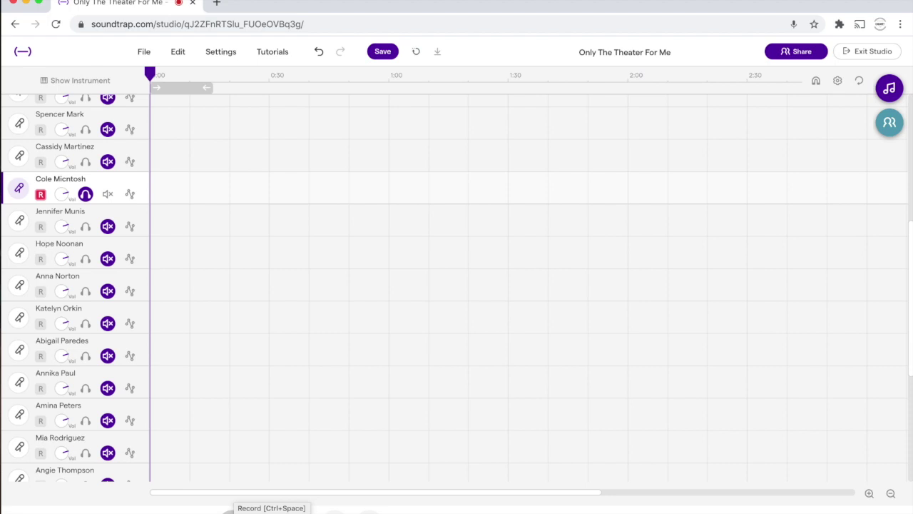
Record a roughly four-second test take and move the playhead back to the start.
click(271, 511)
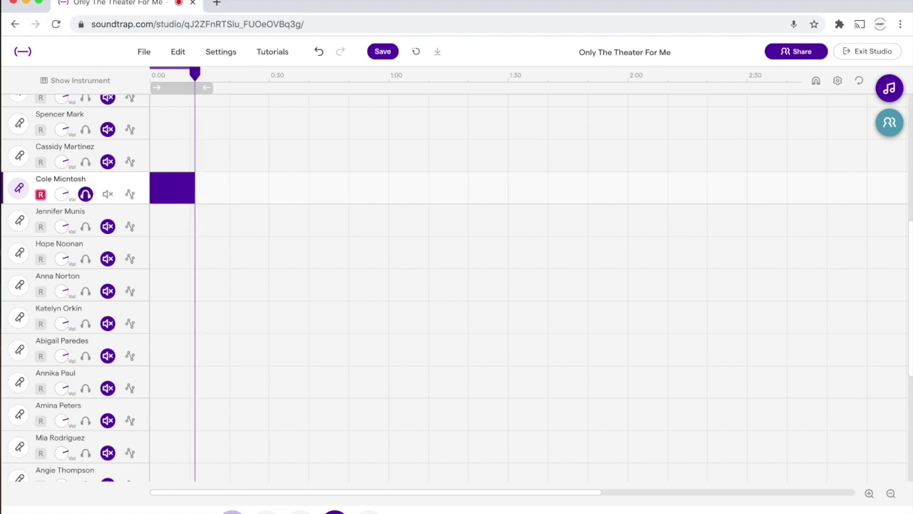
key(space)
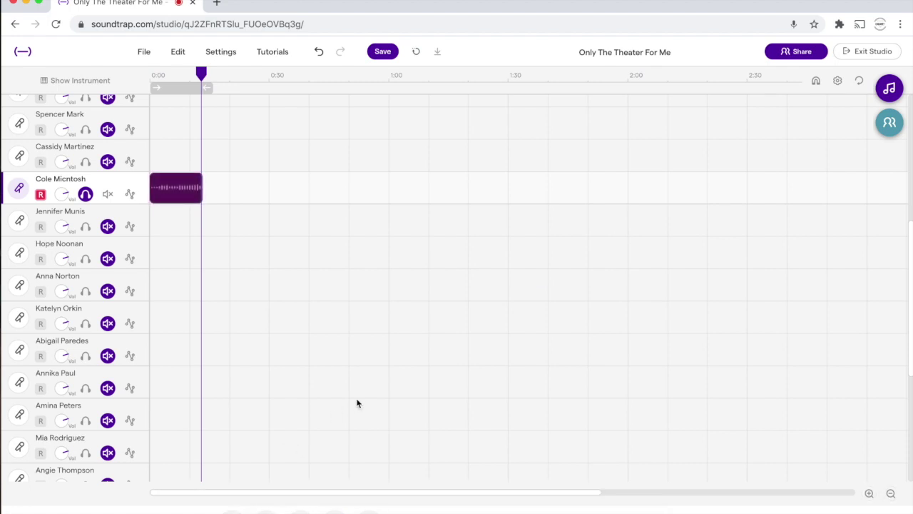
drag(207, 78, 133, 83)
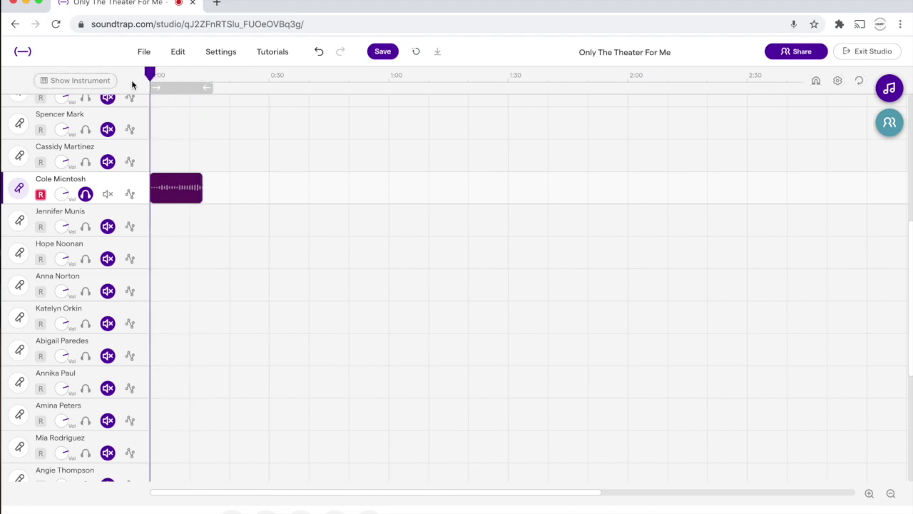
Play back the test take, then delete the clip from the track.
mouse_move(182, 195)
key(space)
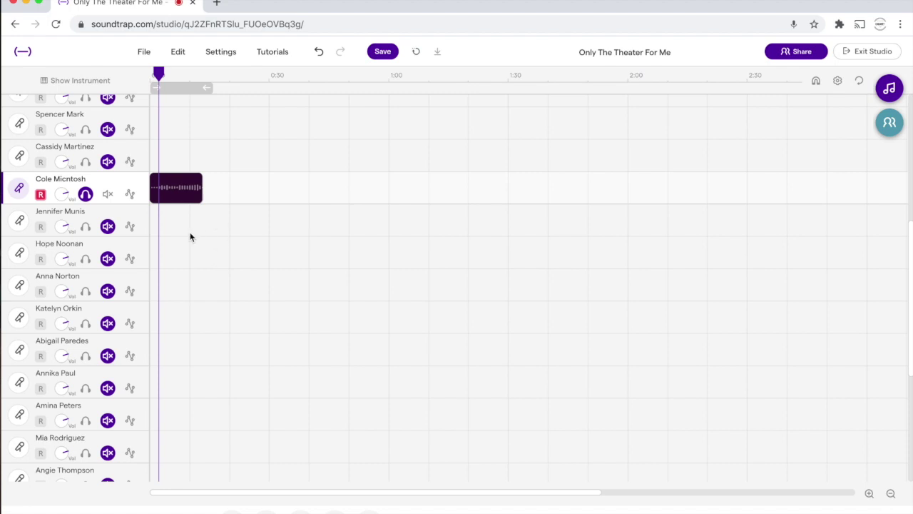
key(BackSpace)
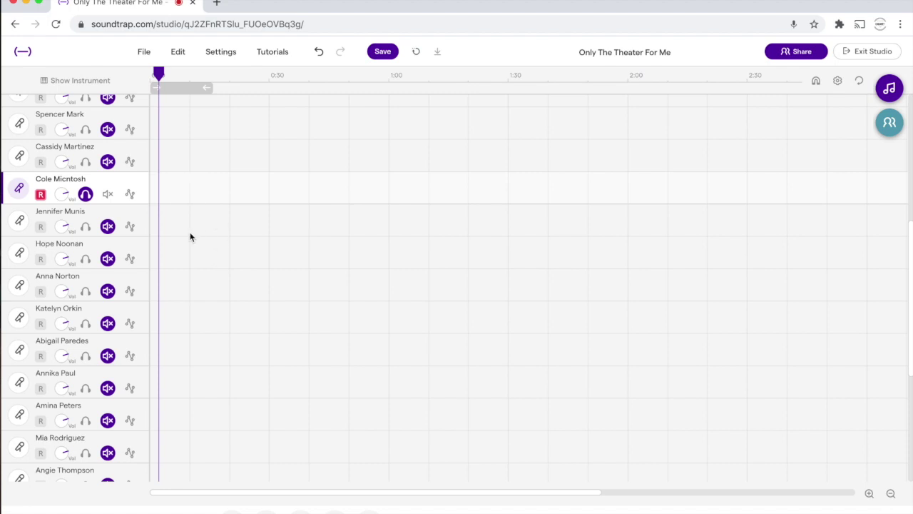
scroll(190, 237, up, 5)
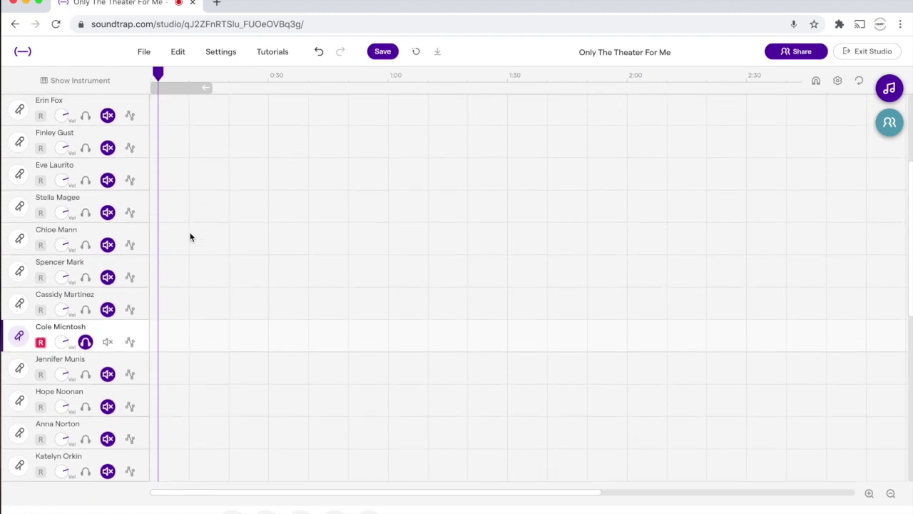
scroll(190, 237, down, 3)
scroll(189, 237, down, 3)
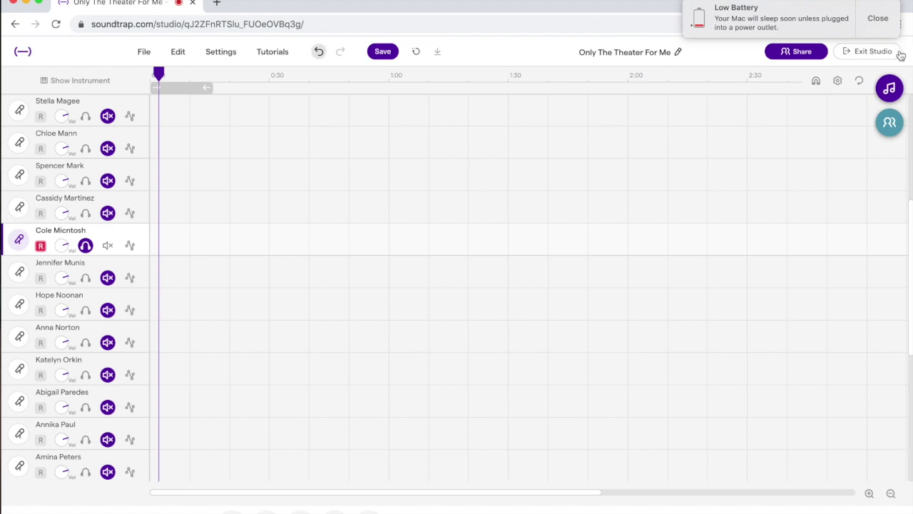
click(882, 20)
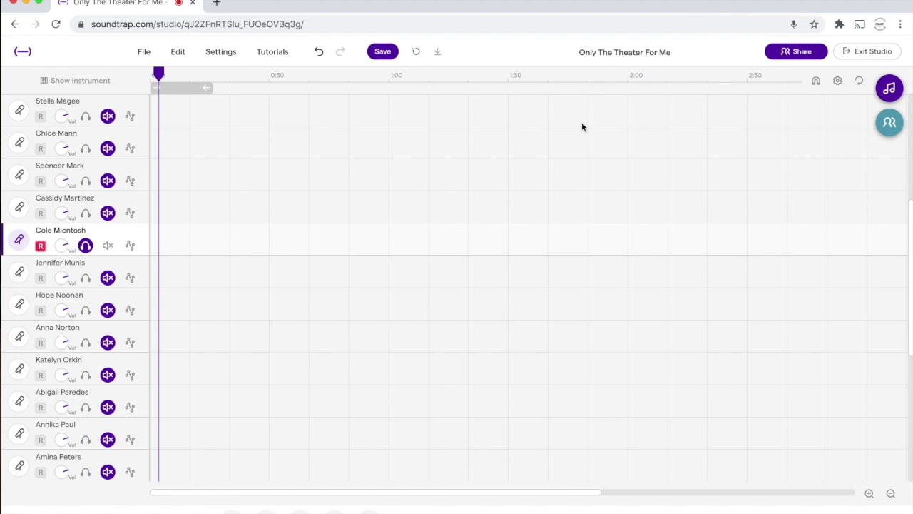
scroll(478, 281, down, 5)
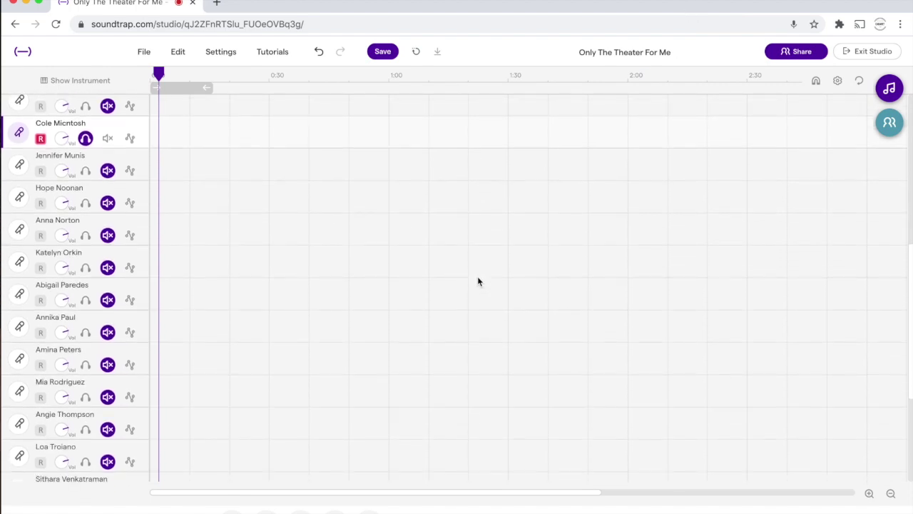
scroll(478, 281, down, 3)
scroll(478, 281, up, 12)
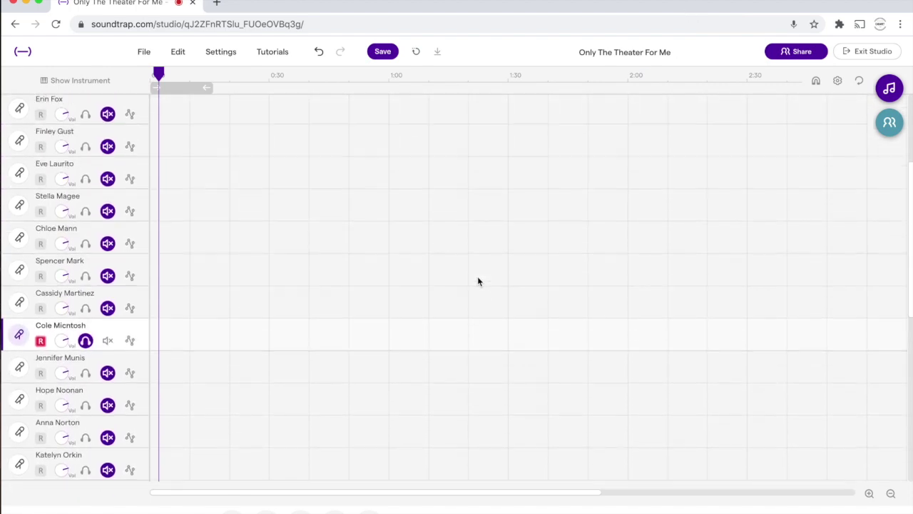
scroll(478, 281, up, 3)
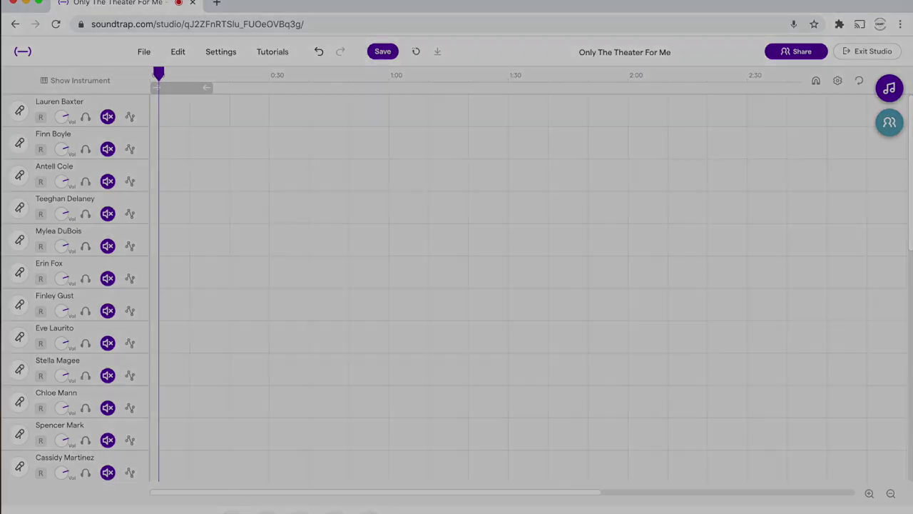